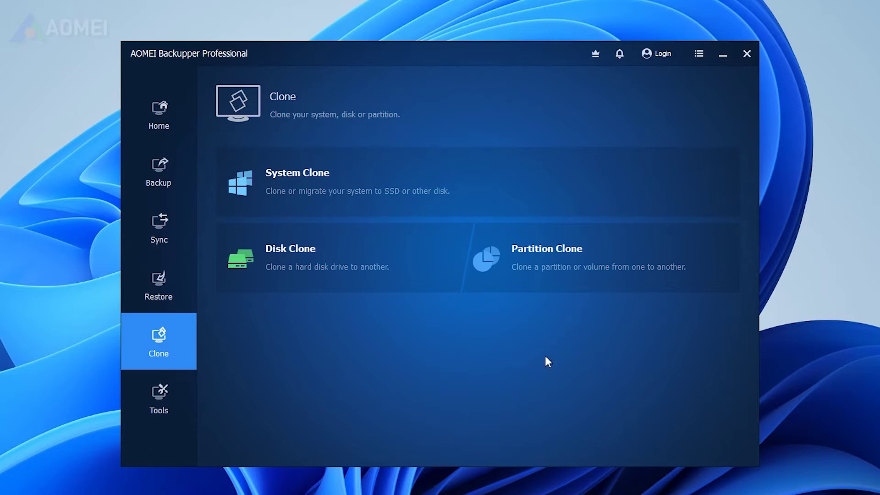
Step: Clone the 500 GB Disk1 onto the 120 GB Disk0, overwriting Disk0, with SSD Alignment enabled
left_click(402, 269)
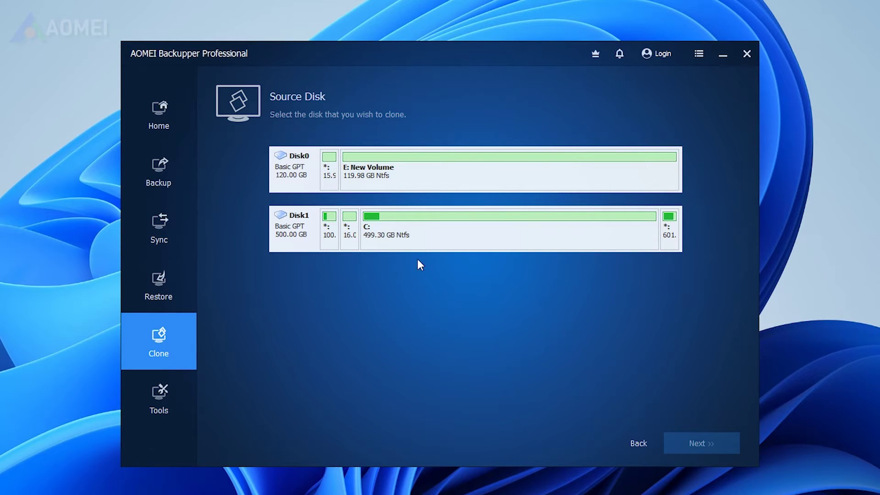
left_click(435, 233)
left_click(711, 443)
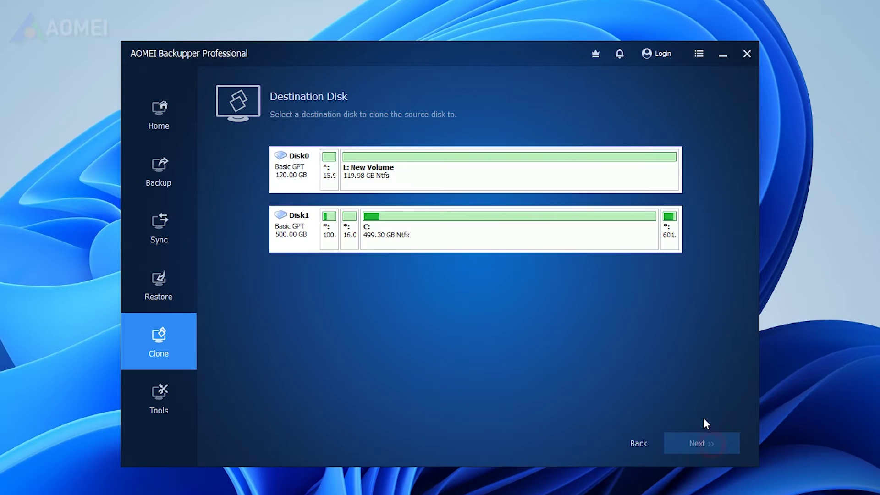
left_click(545, 171)
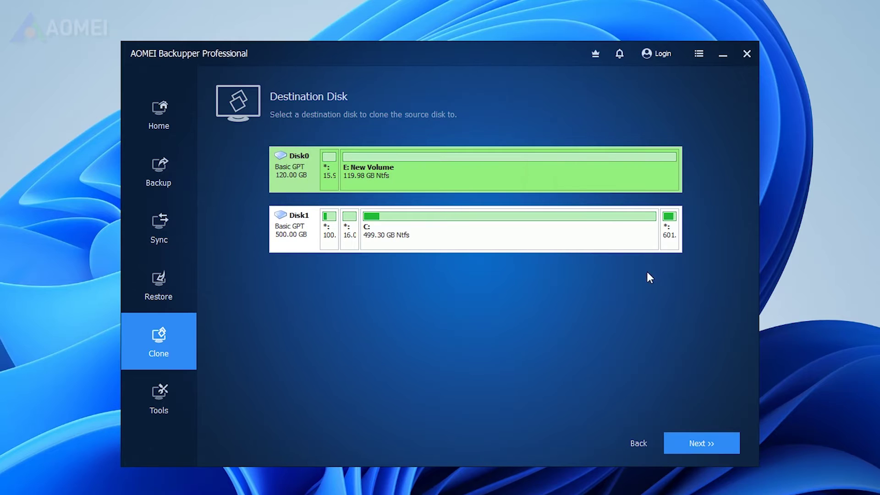
left_click(699, 442)
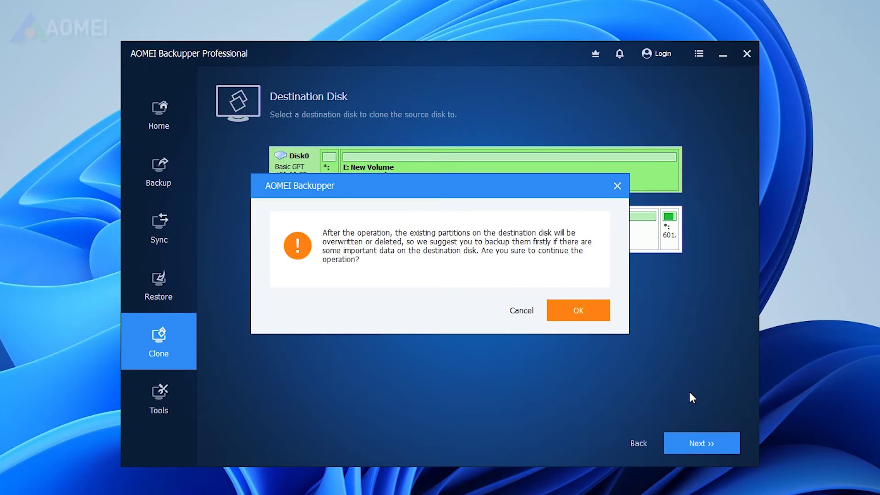
left_click(581, 315)
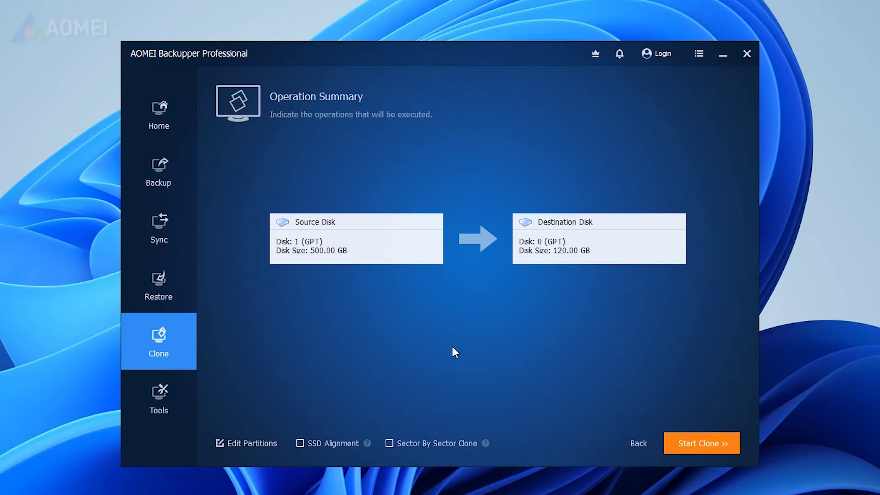
left_click(332, 444)
left_click(697, 452)
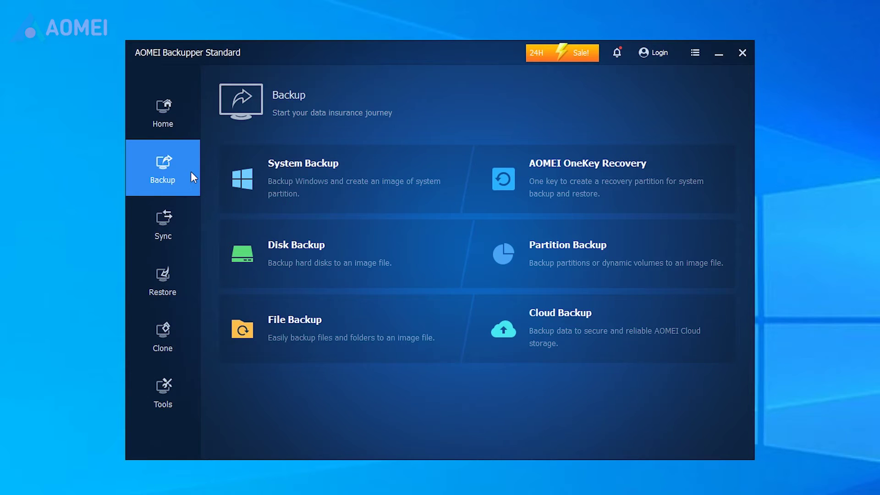
Step: Pass through the Sync view to the Tools page listing Create Bootable Media, Disk Wipe and Check Image
left_click(190, 218)
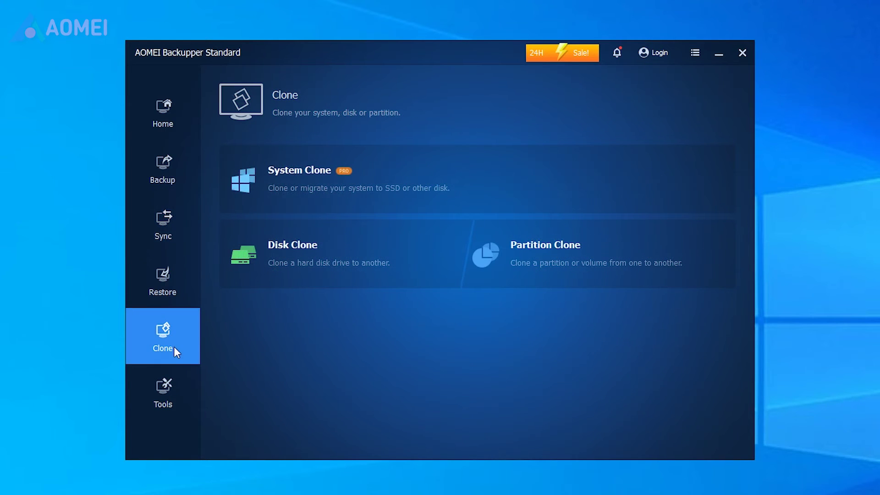
left_click(181, 392)
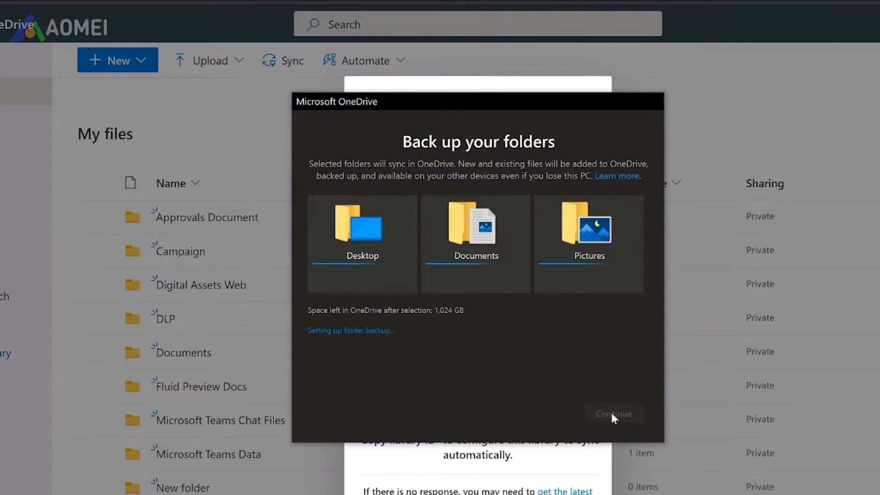
Step: Confirm backing up Desktop, Documents and Pictures, pass the intro pages and skip the mobile app
left_click(611, 415)
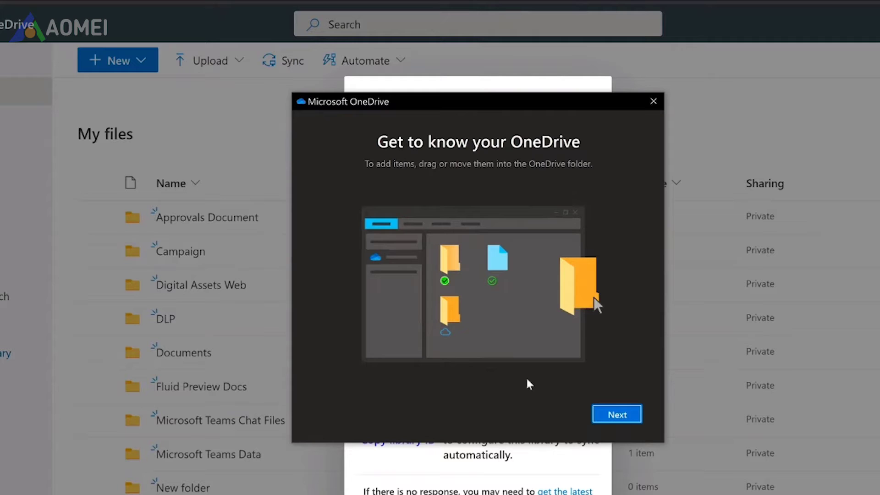
left_click(617, 414)
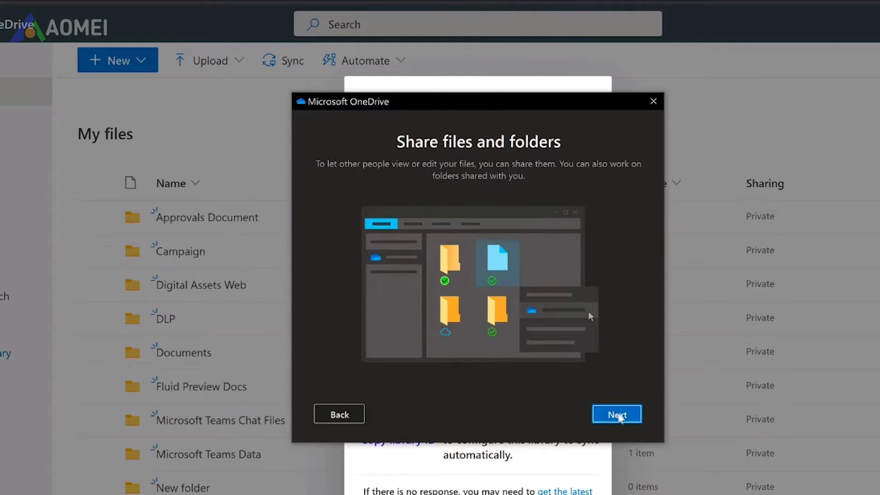
left_click(617, 415)
left_click(615, 416)
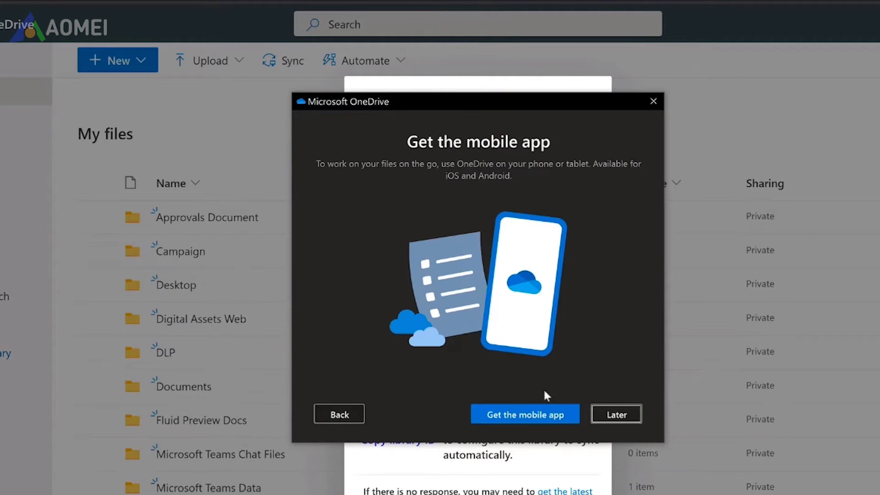
left_click(615, 415)
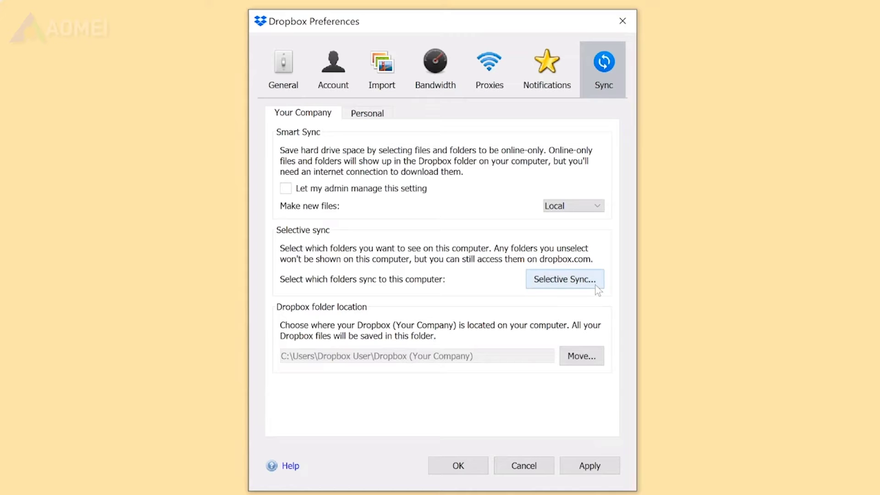
Step: Open the Selective Sync folder list from Dropbox's Sync preferences
left_click(595, 286)
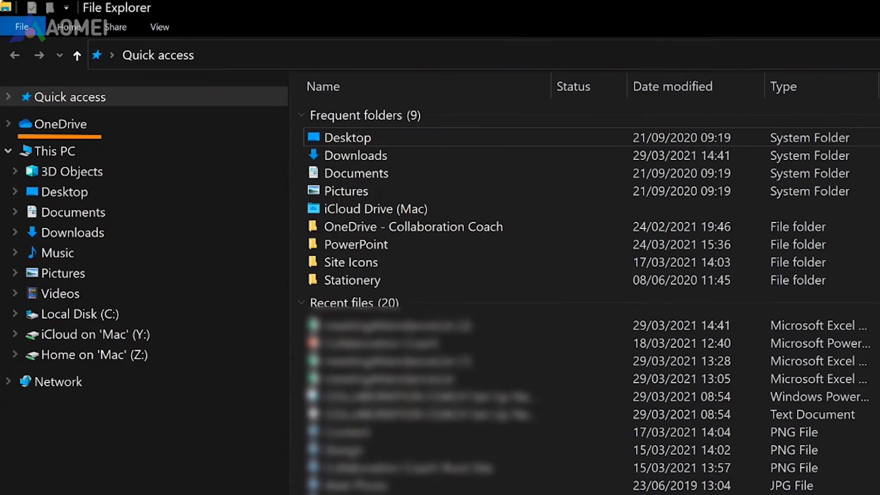
Step: Begin OneDrive sign-in and move the Collaboration Coach folder into Microsoft Teams Chat Files
left_click(548, 415)
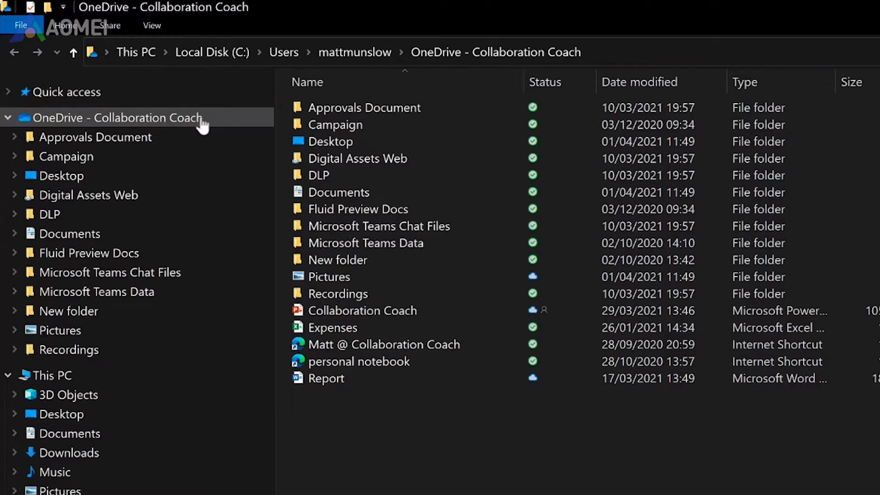
left_click_drag(412, 295, 378, 156)
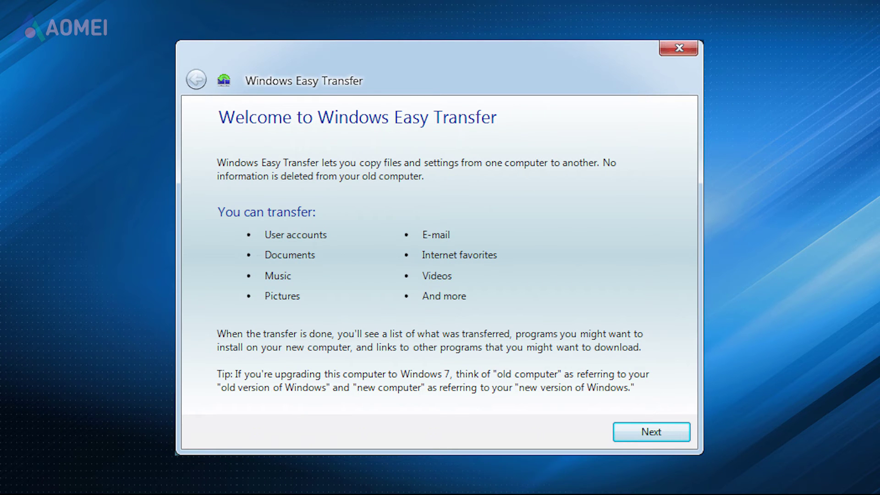
Step: Identify this PC as the old computer and accept the default transfer selections
key("Return")
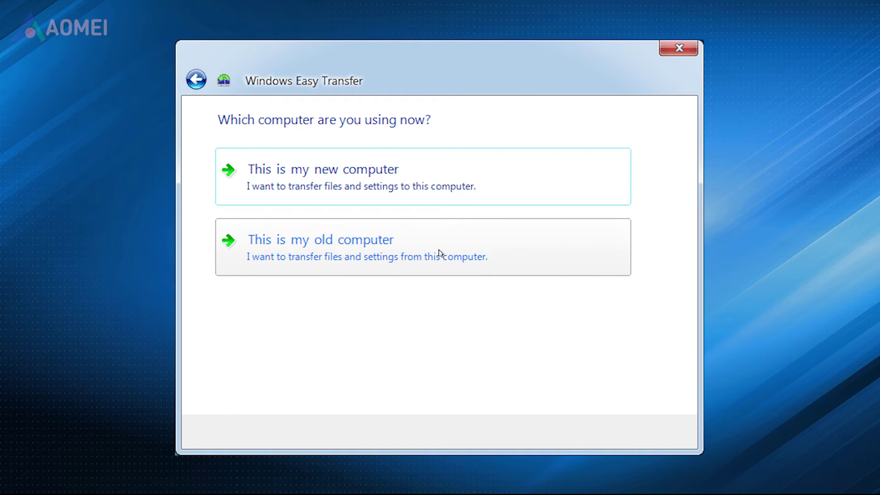
left_click(438, 252)
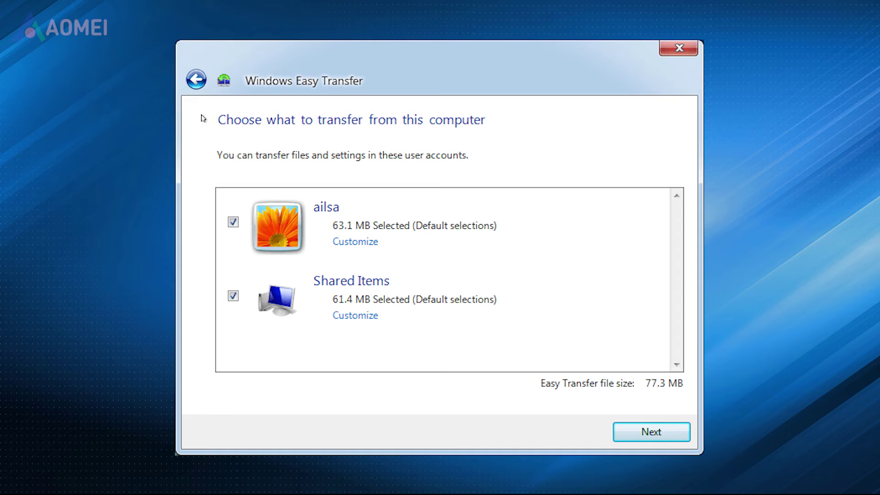
key("Return")
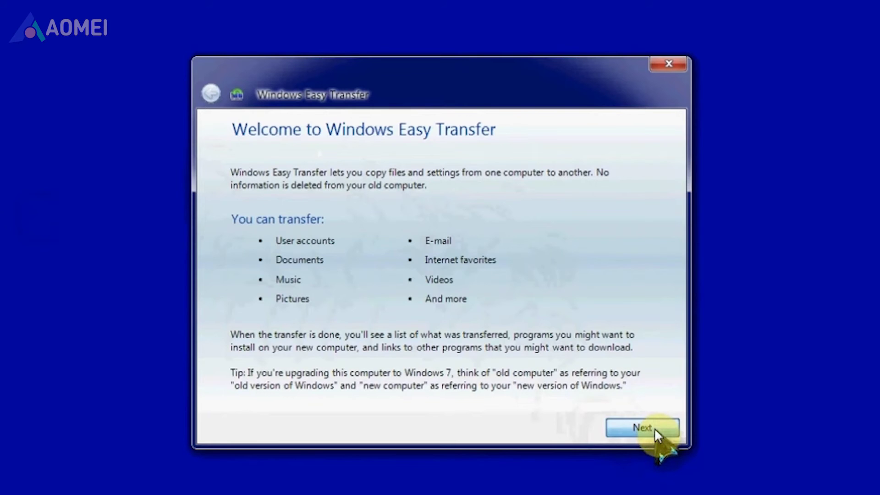
Step: Choose a USB flash drive as the old computer and save the 249.0 MB transfer file
left_click(654, 428)
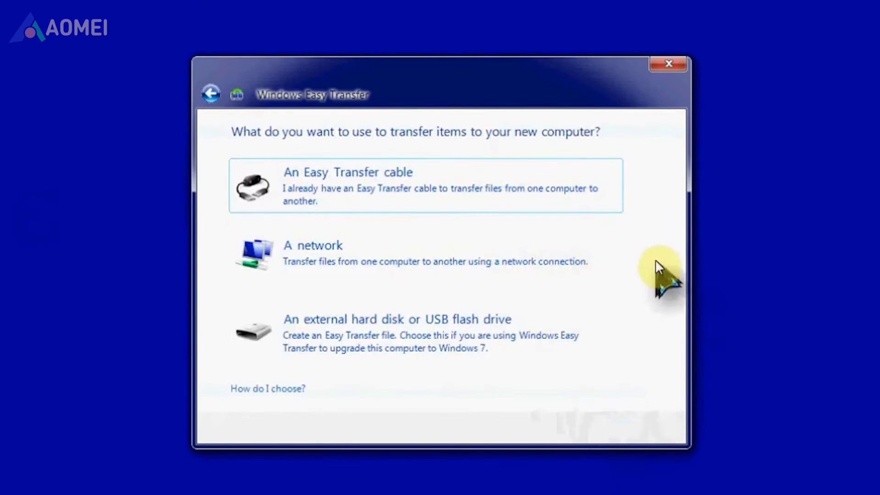
left_click(439, 332)
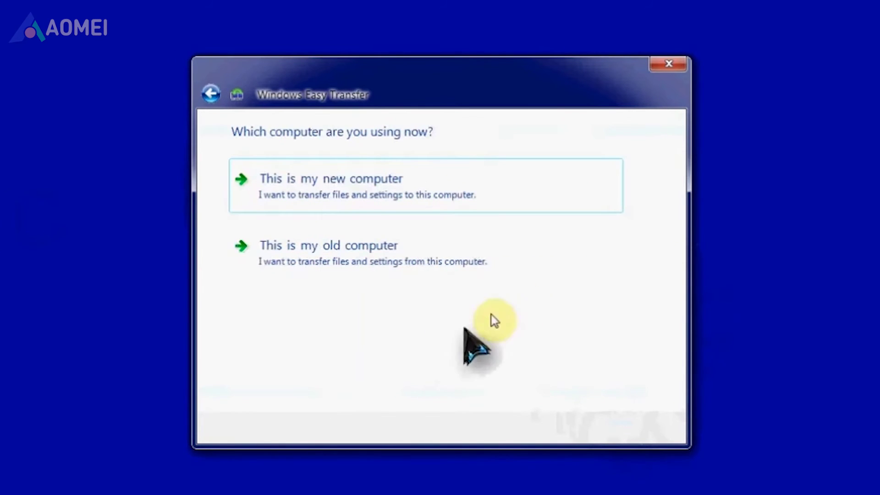
left_click(361, 255)
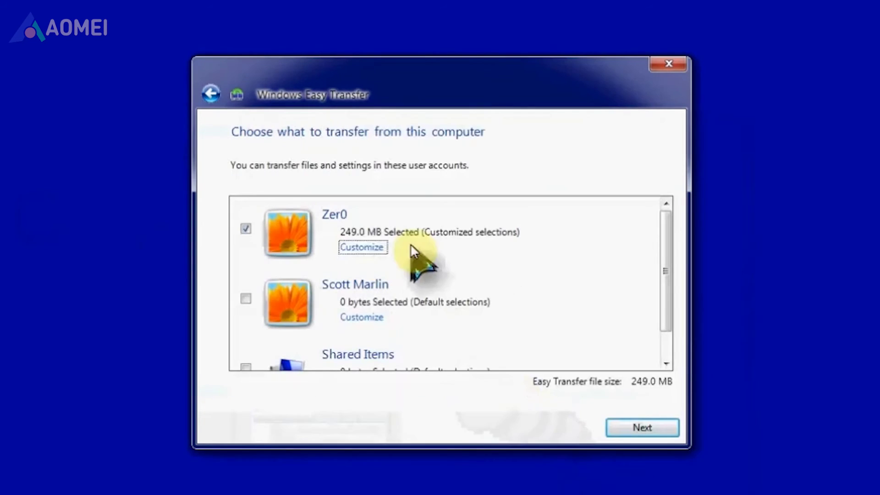
left_click(659, 428)
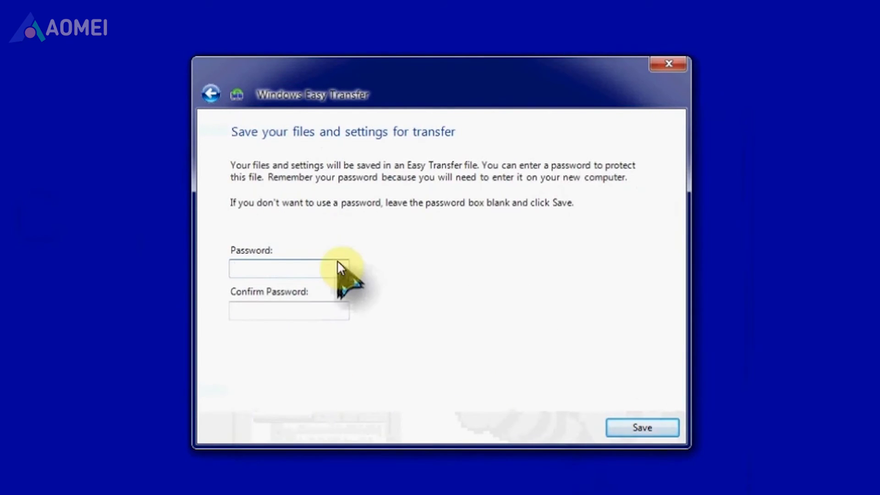
key("Return")
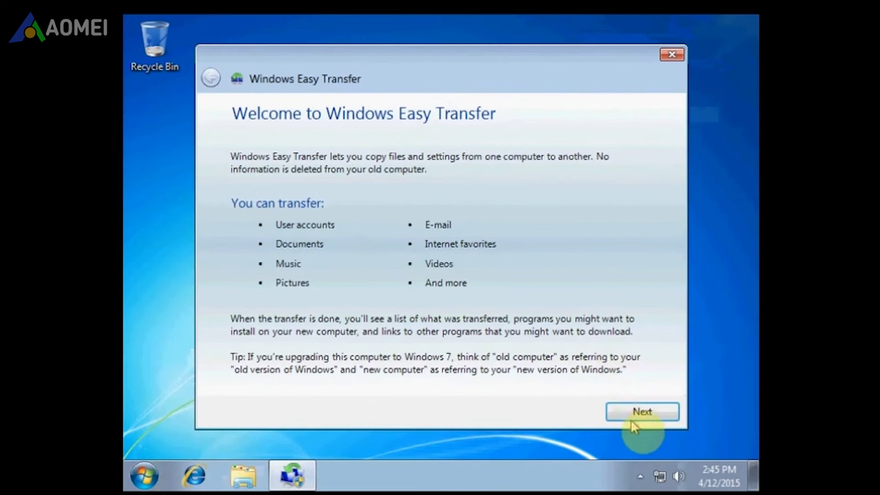
Step: Set this PC up as the new computer, receiving files already saved to an external drive
left_click(633, 421)
left_click(472, 350)
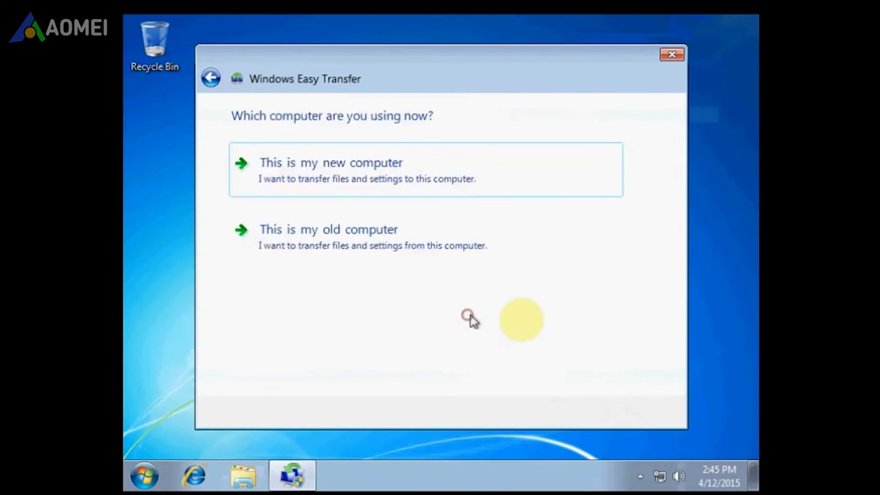
left_click(424, 170)
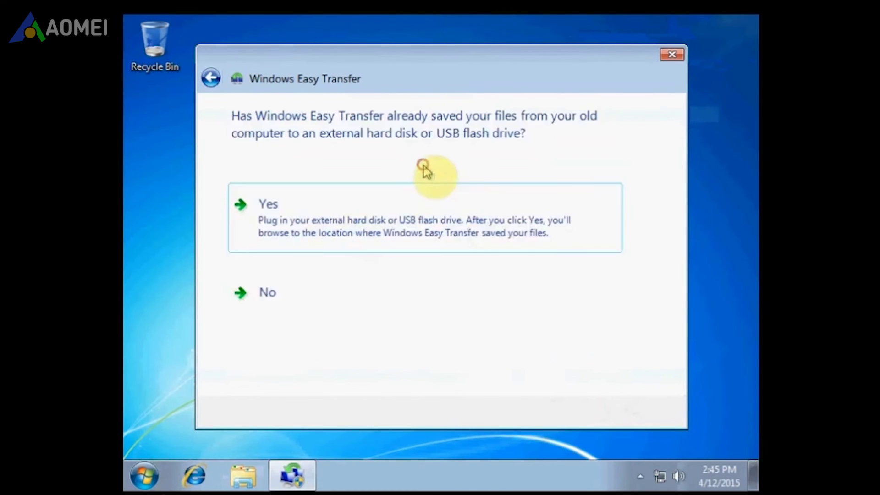
left_click(364, 219)
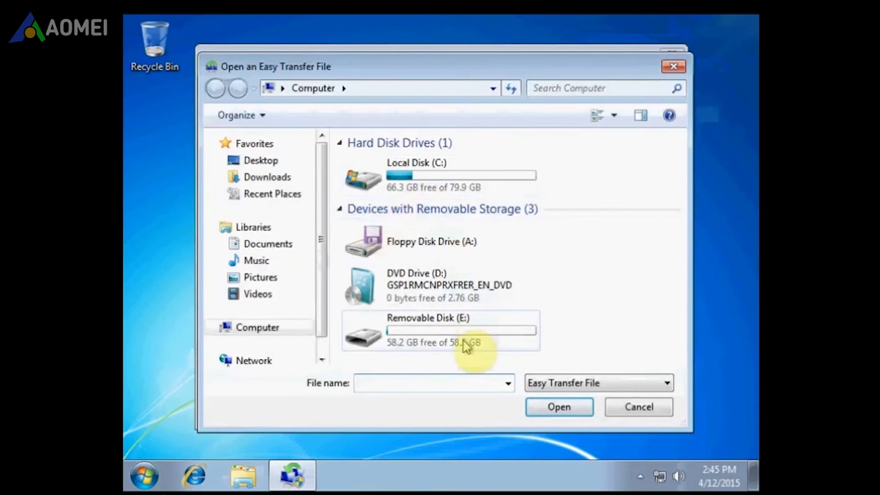
Step: Open the transfer file on Removable Disk (E:), enter its password and transfer the 249.0 MB
double_click(465, 344)
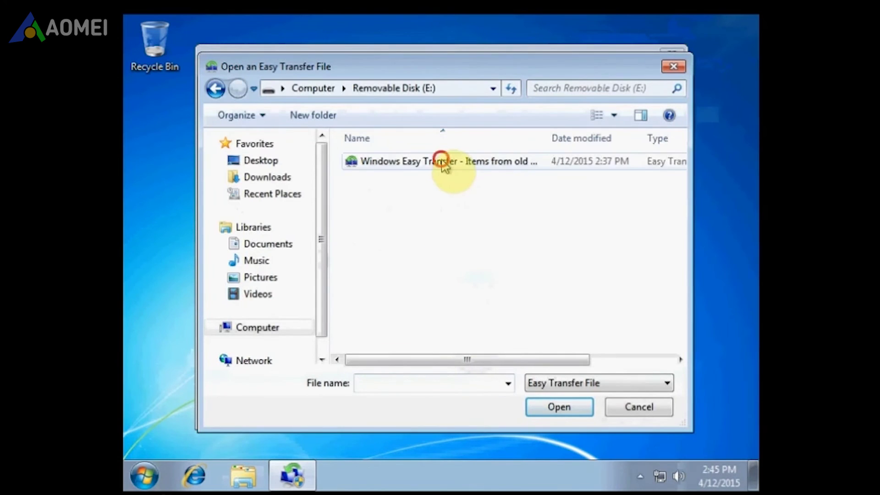
left_click(443, 165)
left_click(556, 407)
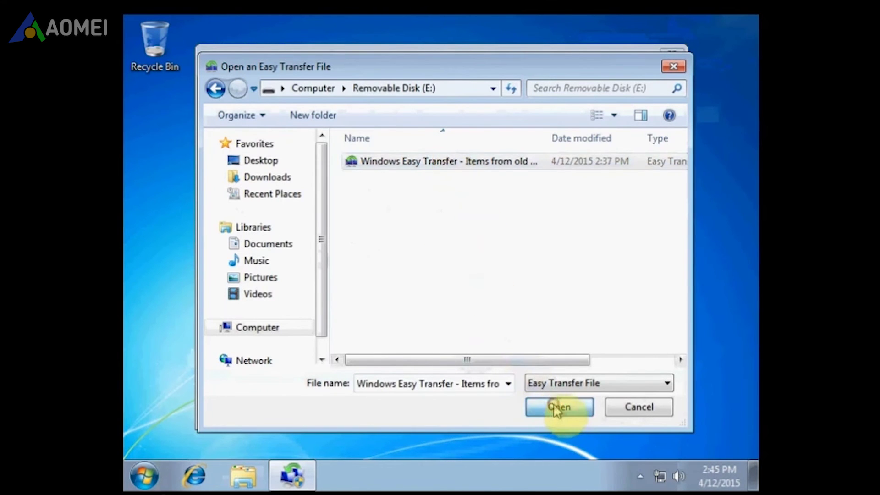
type("••••")
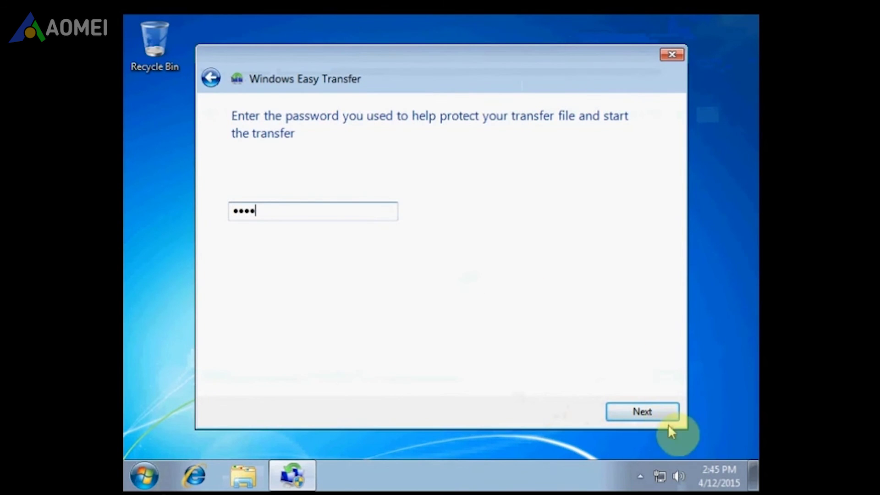
left_click(663, 415)
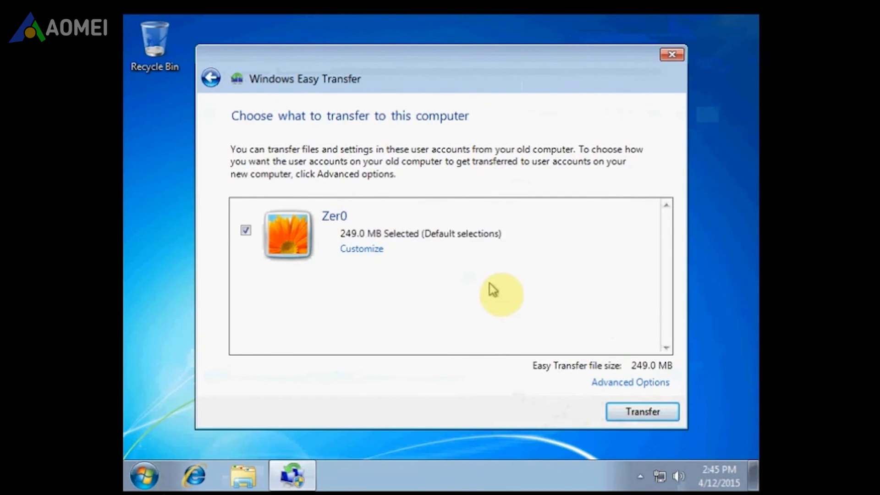
left_click(640, 414)
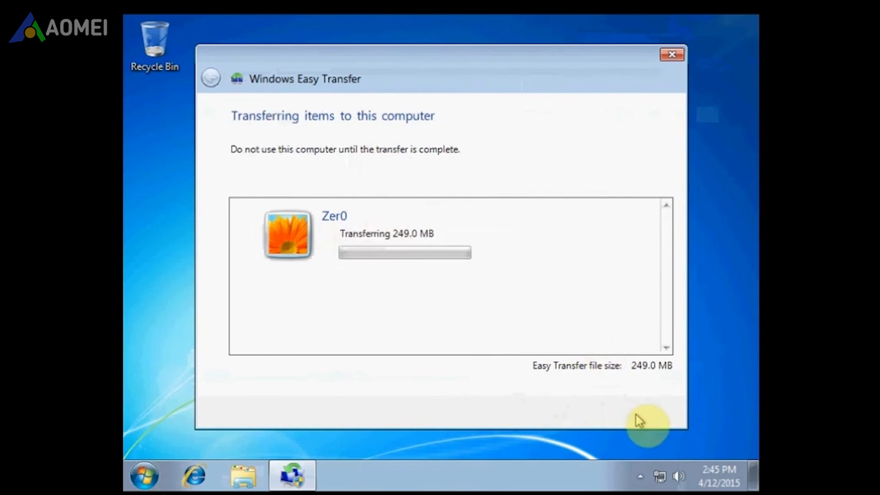